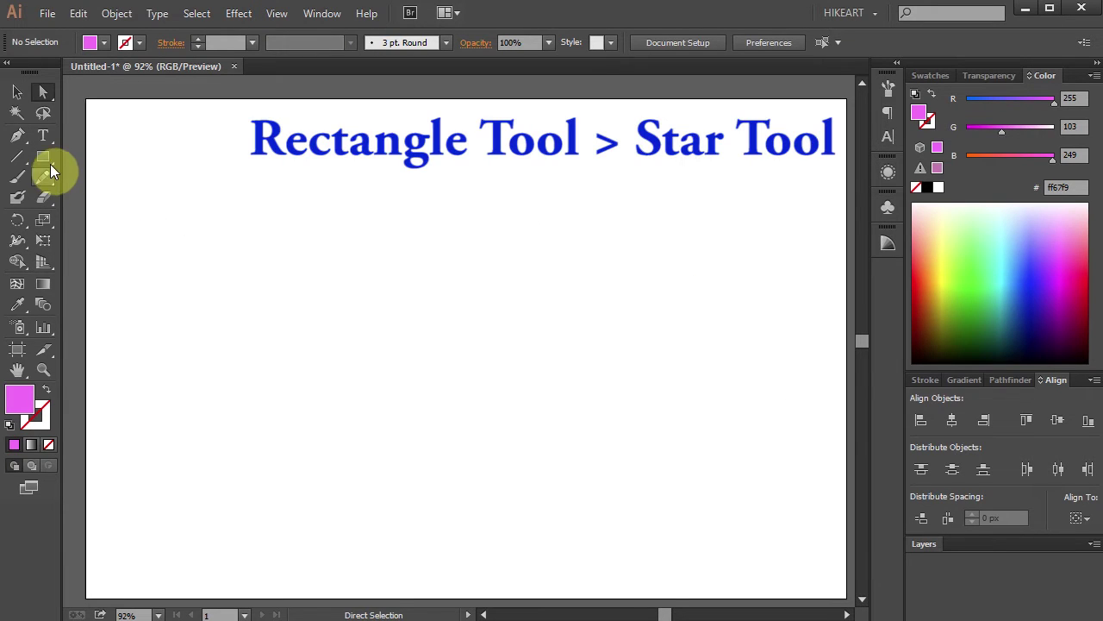
Draw a pink five-point star near the top-left of the artboard with the Star Tool, then deselect it
left_click_drag(43, 158, 97, 240)
left_click_drag(229, 240, 291, 318)
key("v")
left_click(354, 322)
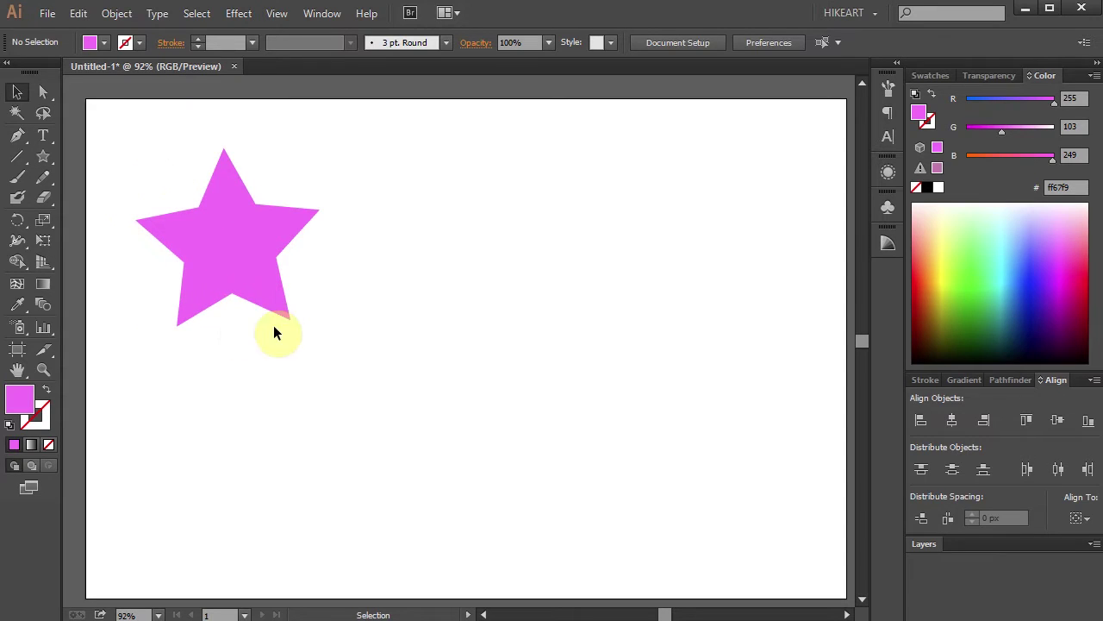
left_click(239, 258)
left_click(349, 277)
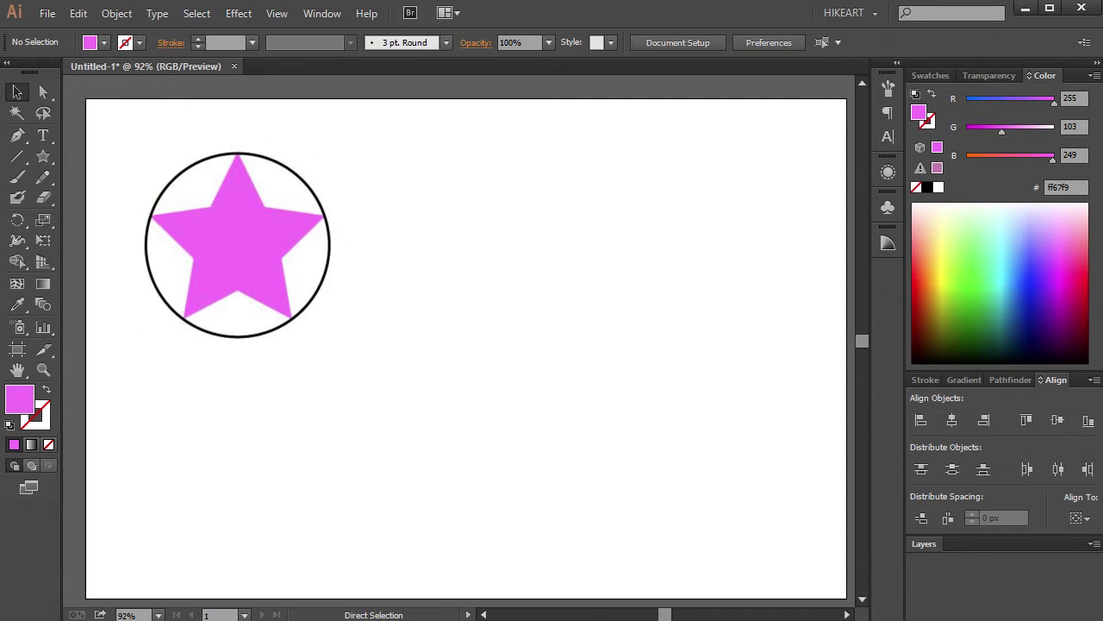
key("v")
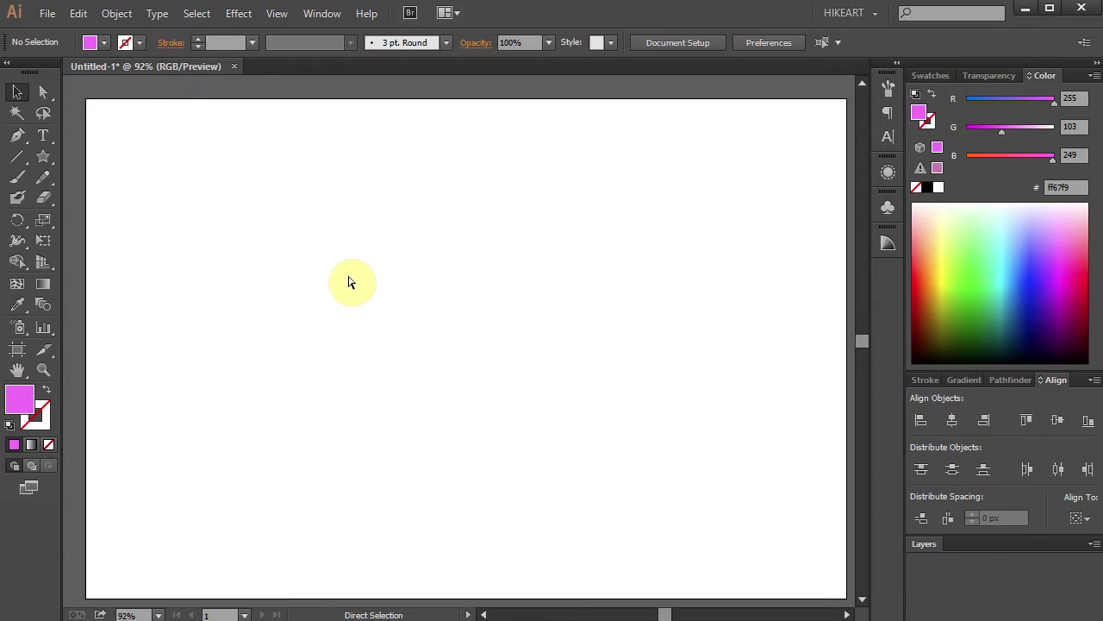
Show the rulers and Ctrl-drag from the ruler origin to add crossing horizontal and vertical guides
key("ctrl+r")
key("ctrl+r")
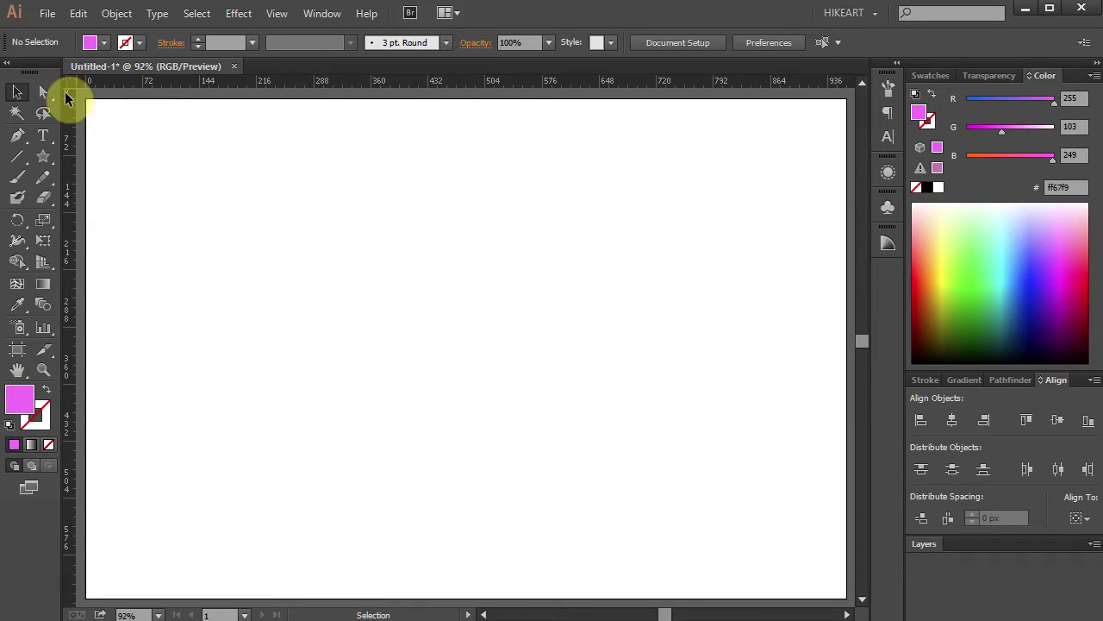
left_click_drag(72, 83, 632, 345)
key("ctrl")
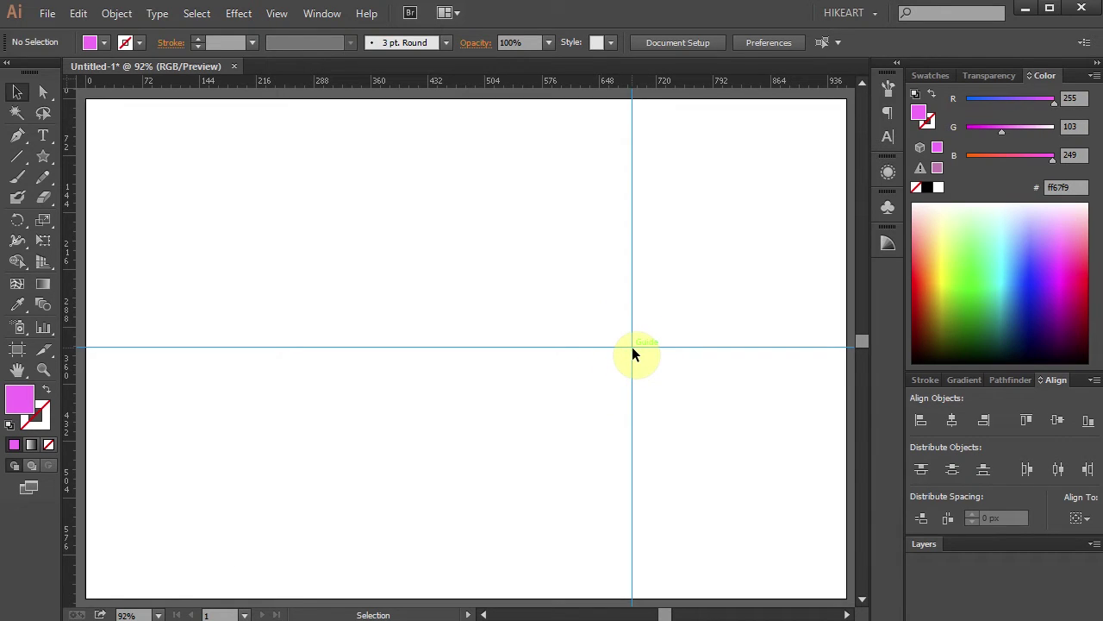
Hide the guides with Ctrl+; and then show them again
key("ctrl+semicolon")
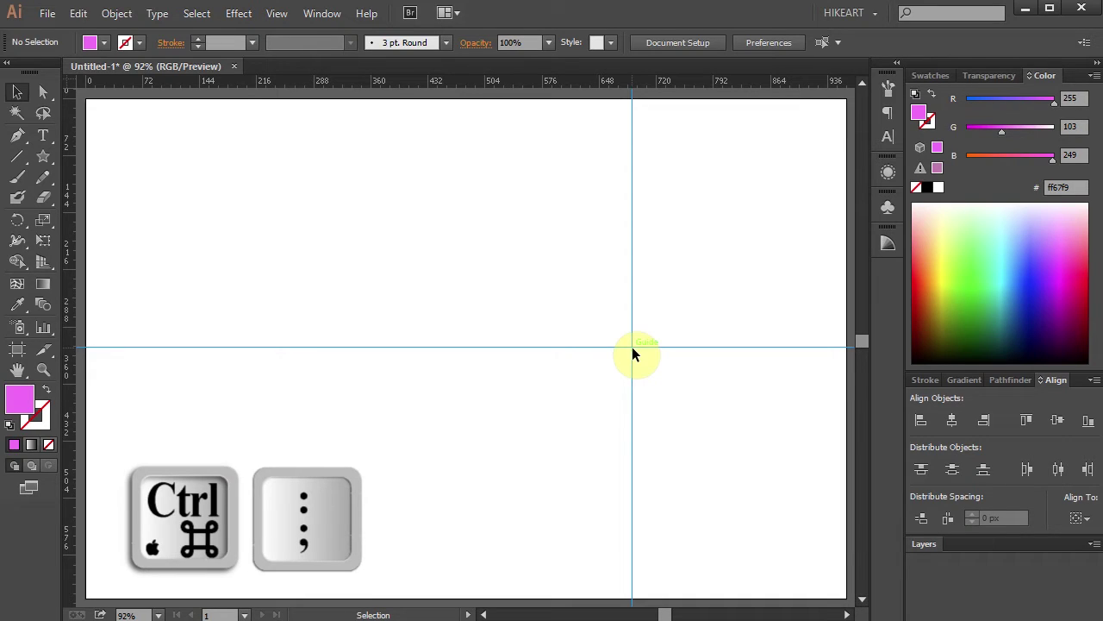
key("ctrl+semicolon")
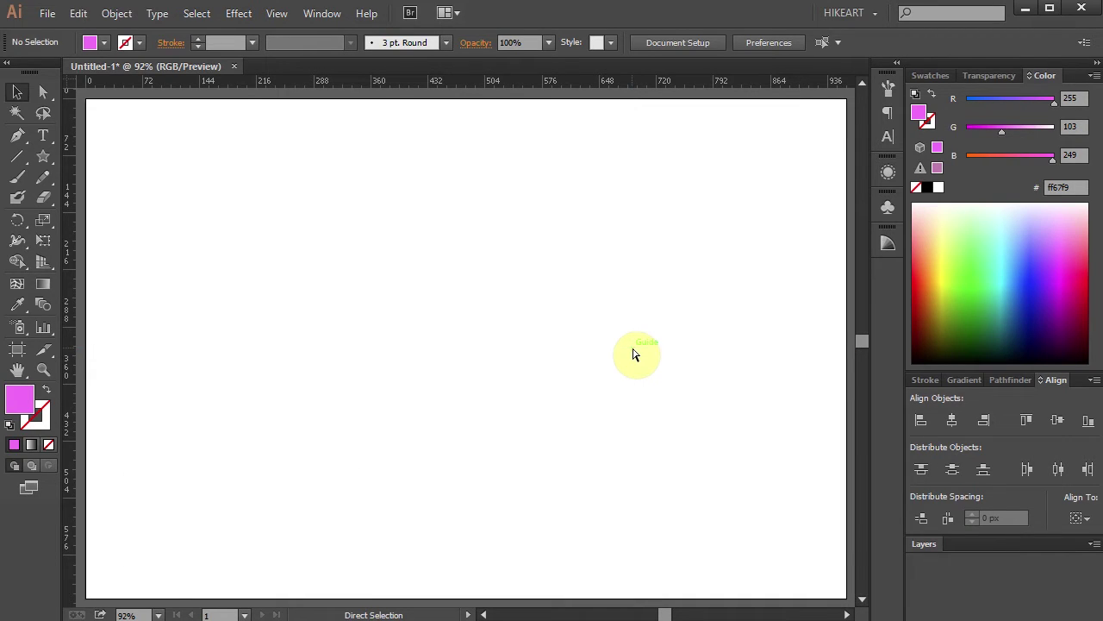
key("ctrl+semicolon")
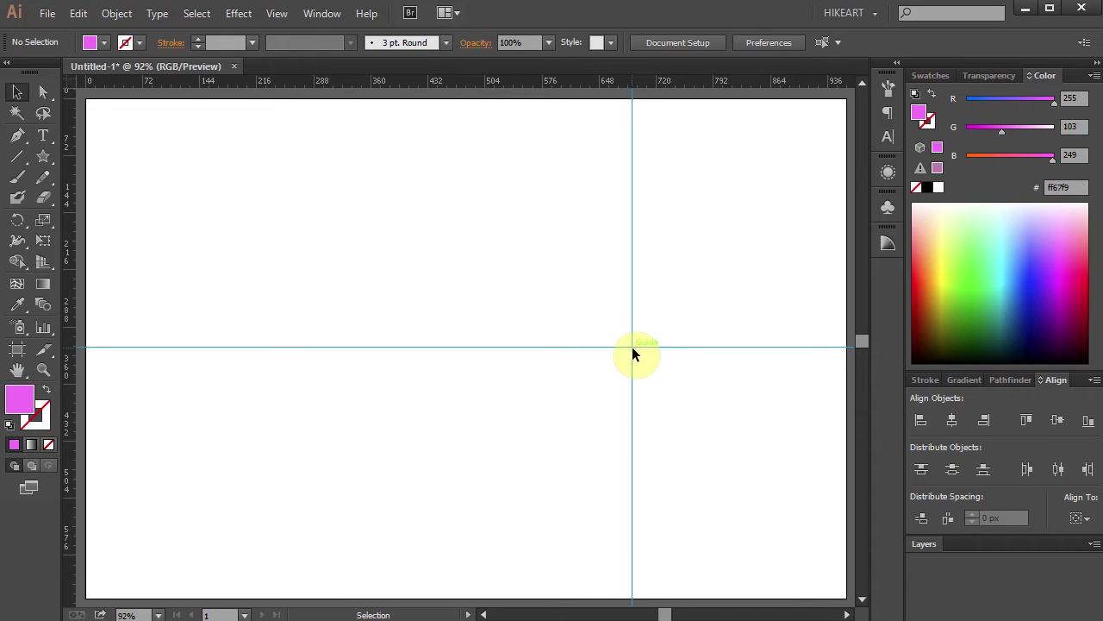
Drag a large pink five-point star out from the guide intersection with the Star Tool, then deselect
left_click_drag(43, 157, 126, 245)
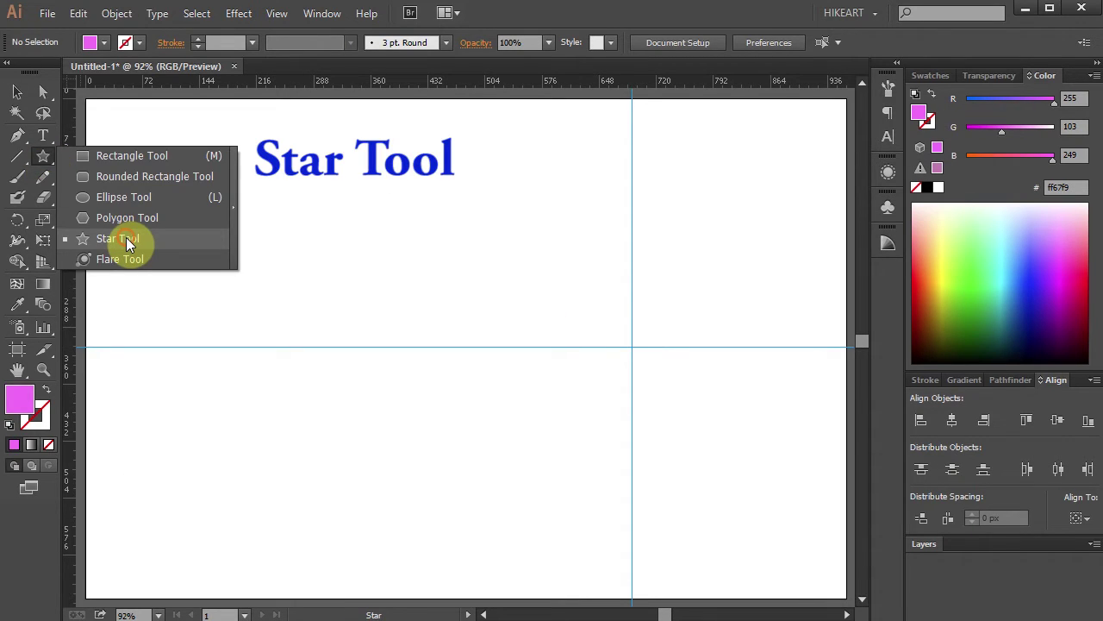
left_click_drag(126, 245, 127, 245)
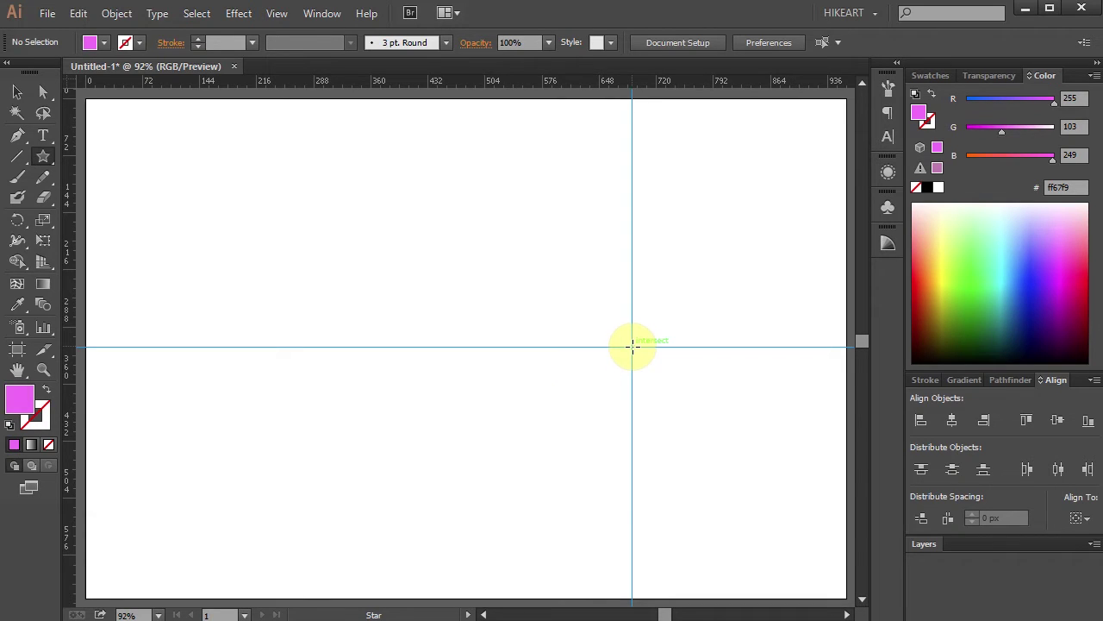
left_click_drag(632, 346, 714, 495)
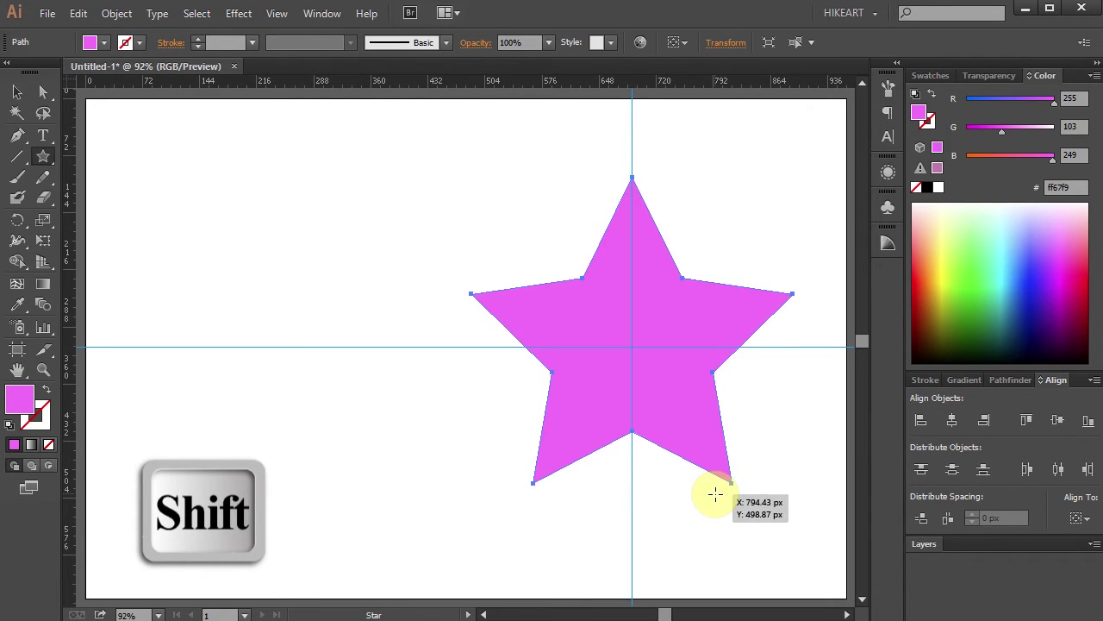
left_click(743, 532, "ctrl")
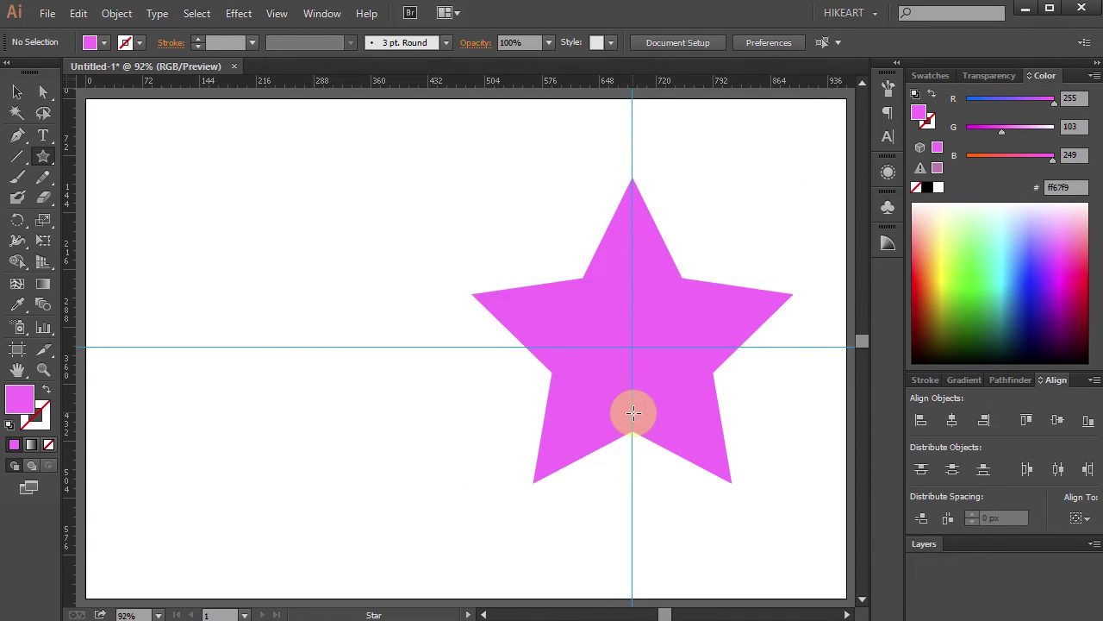
Set the style to no fill with a black 6 pt stroke
left_click(47, 390)
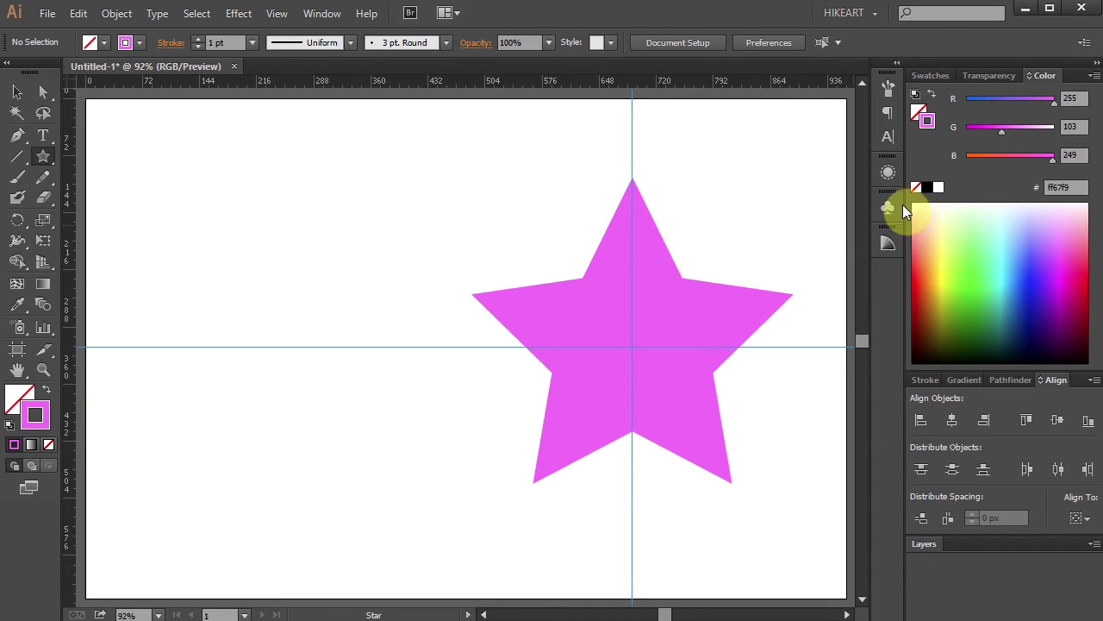
left_click(927, 187)
left_click(920, 379)
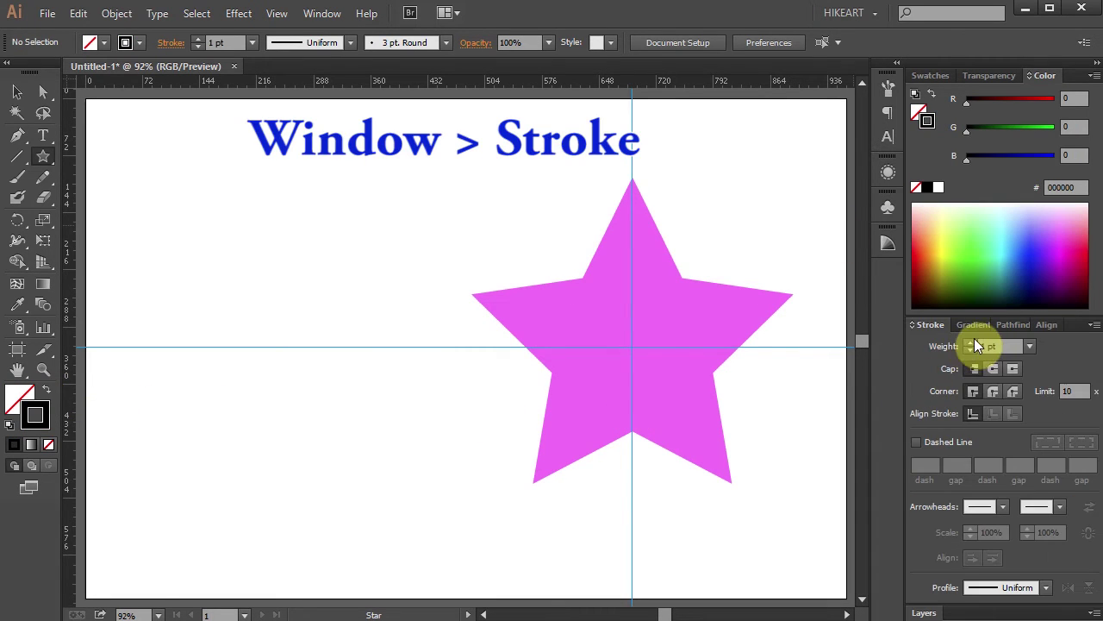
left_click(972, 342)
left_click(973, 342)
left_click(972, 342)
left_click(969, 342)
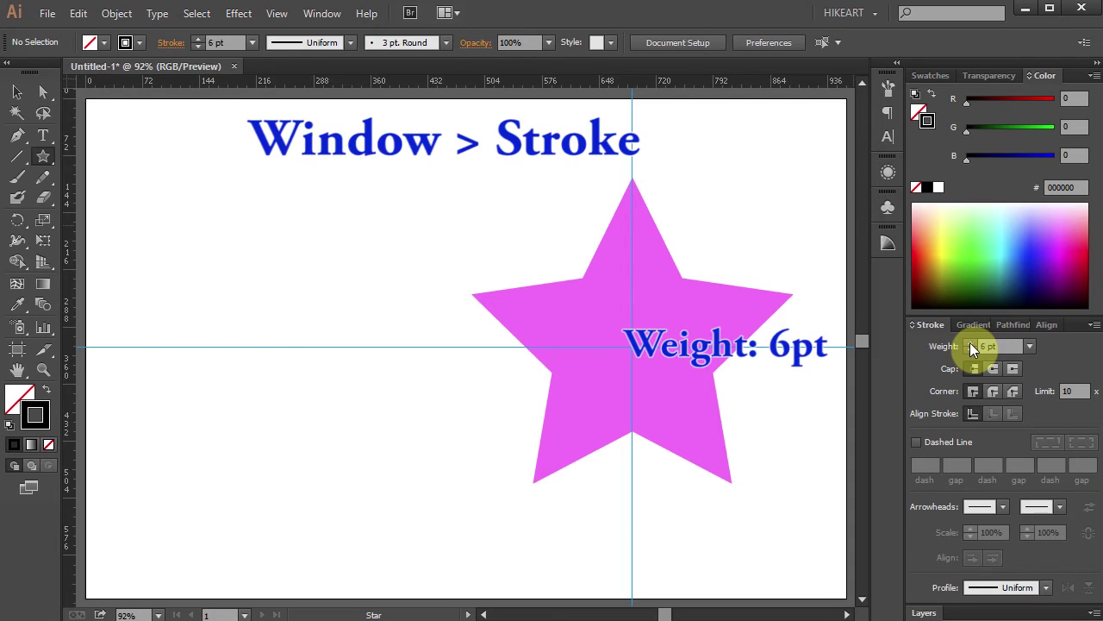
Shift+Alt-drag a circle centred on the pink star, deselect it, hide the guides, and reset to fill-only
mouse_move(44, 158)
left_mouse_down()
mouse_move(96, 216)
mouse_move(100, 198)
left_mouse_up()
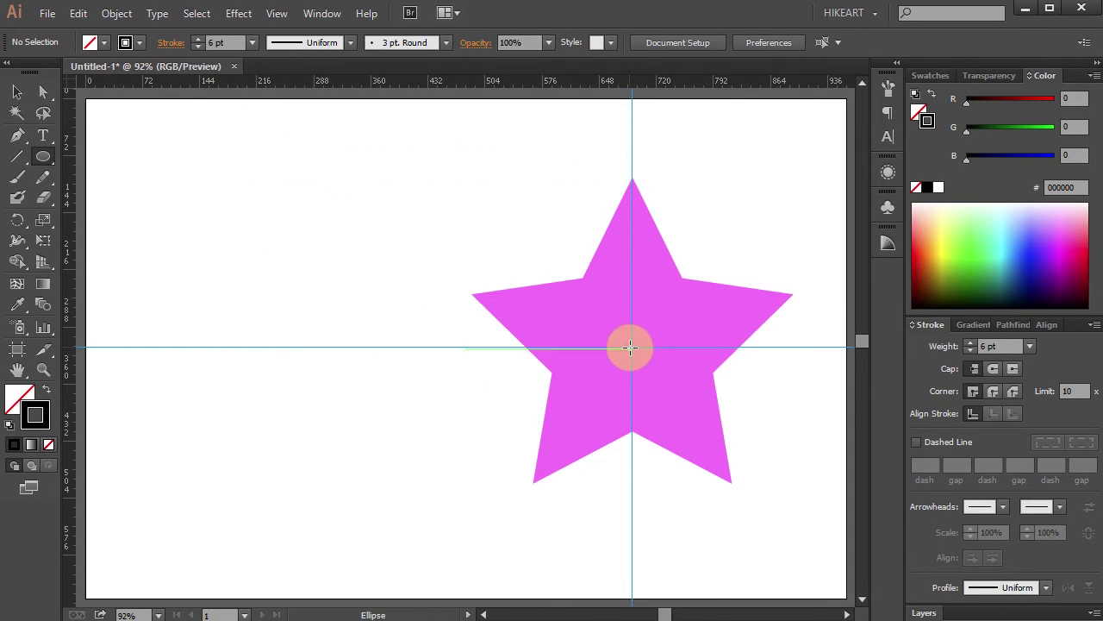
key("shift+alt")
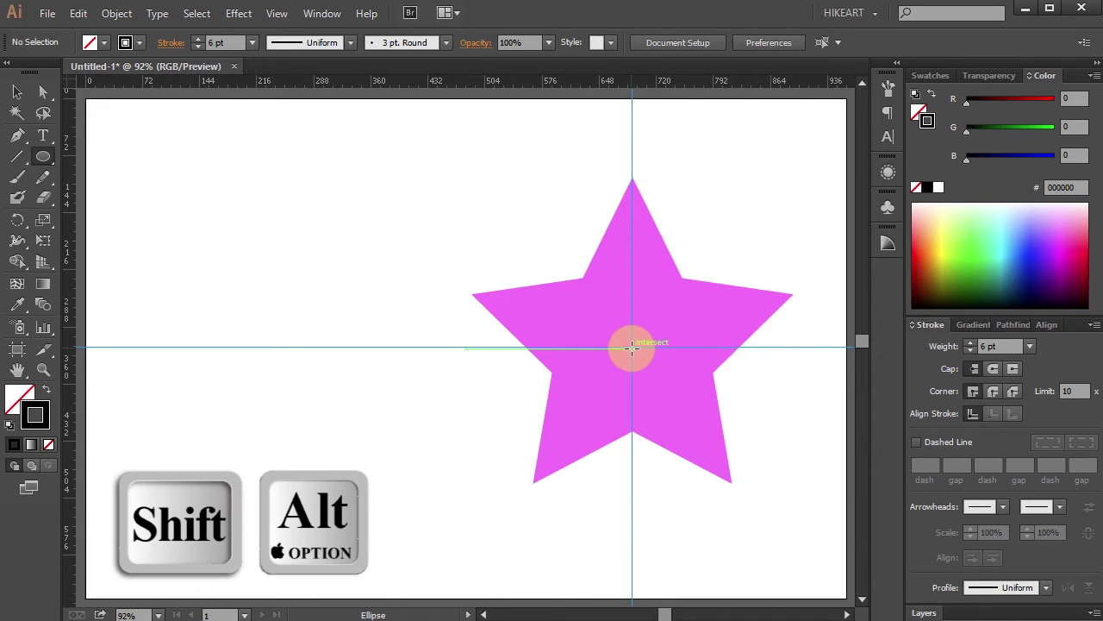
mouse_move(631, 347)
left_mouse_down()
mouse_move(681, 482)
mouse_move(707, 517)
left_mouse_up()
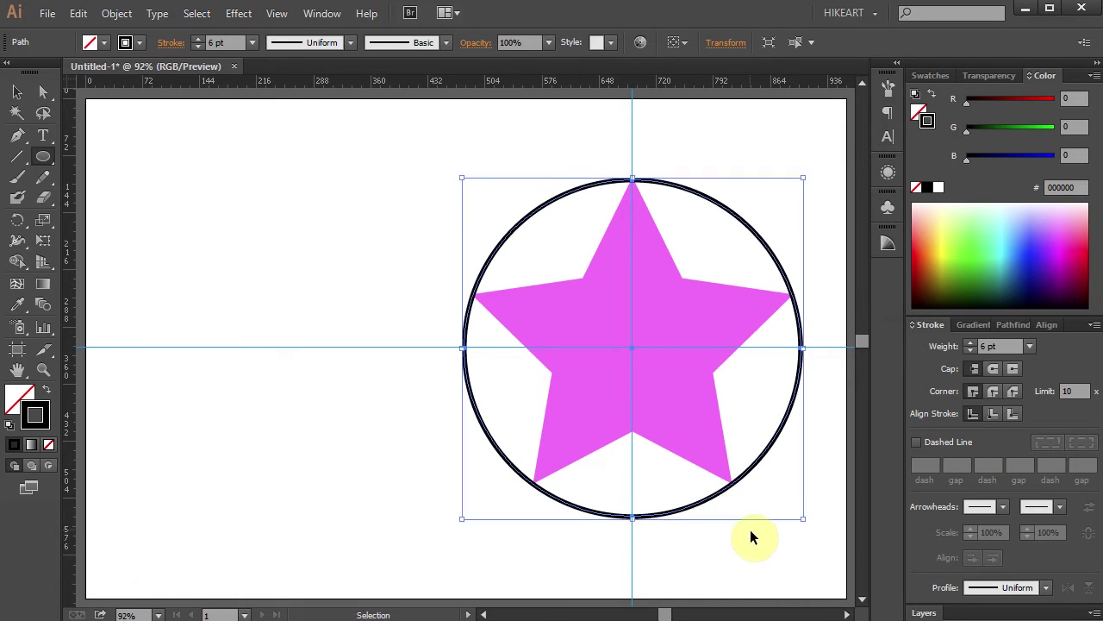
left_click(768, 582, "ctrl")
key("ctrl+semicolon")
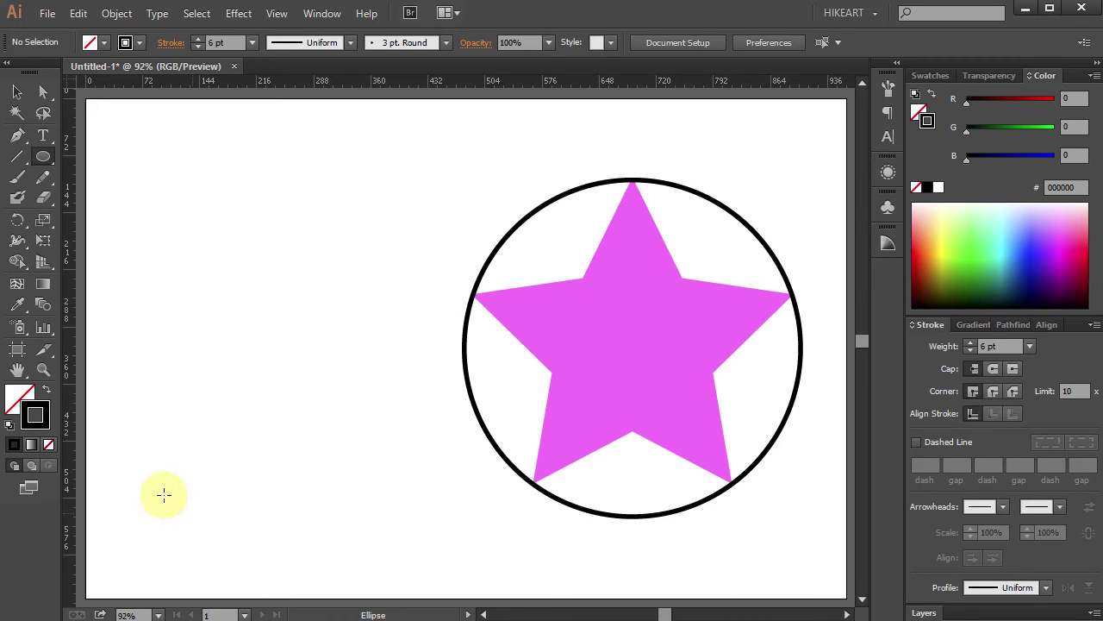
left_click(48, 444)
left_click(21, 399)
Set an orange fill and drag out a large three-pointed star with long spikes left of the circled star
left_click(931, 75)
left_click(985, 113)
left_click_drag(43, 156, 115, 237)
left_click_drag(261, 341, 288, 381)
key("Down")
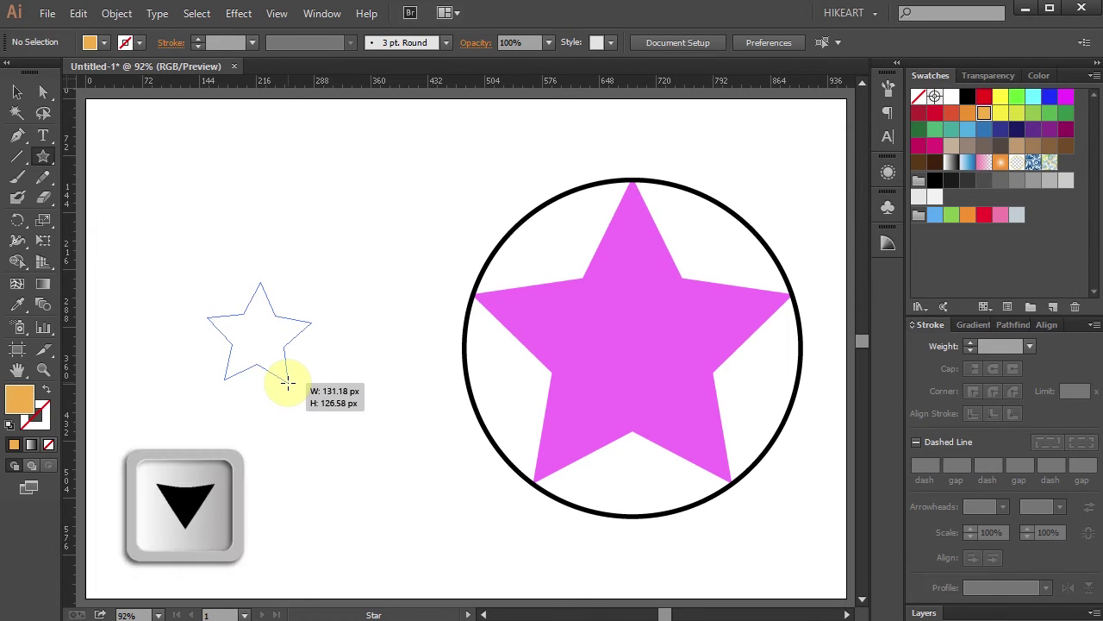
key("Down")
key("Down")
left_click_drag(288, 382, 382, 502)
key("ctrl")
key("shift")
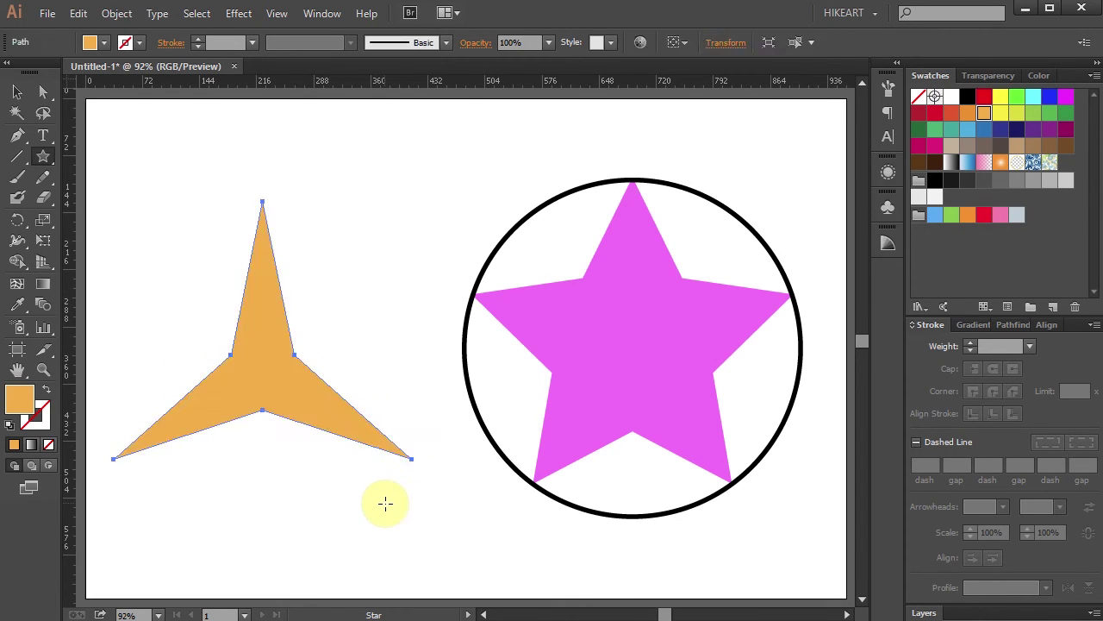
key("ctrl+shift+a")
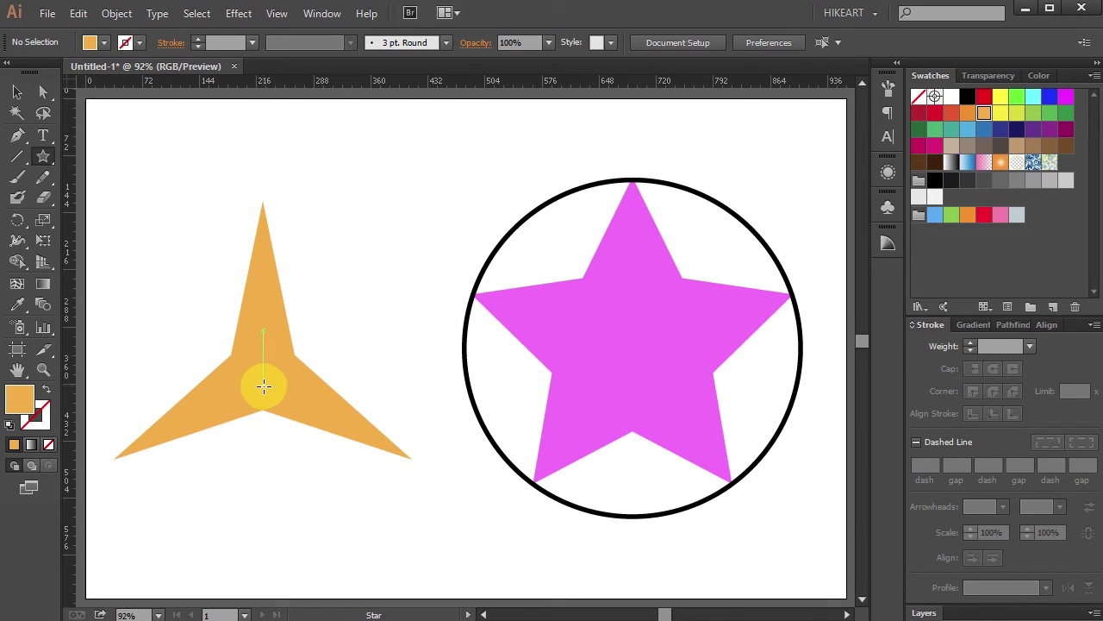
Copy the orange three-pointed star, paste it in front with Ctrl+F, and fill the copy green
key("v")
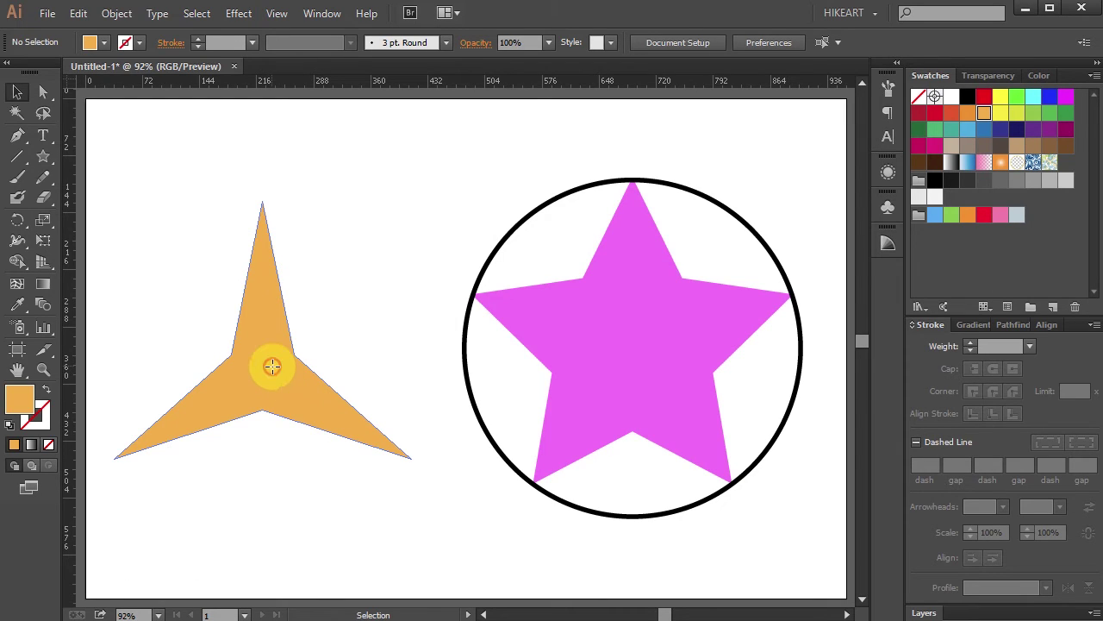
left_click(271, 366)
key("ctrl+c")
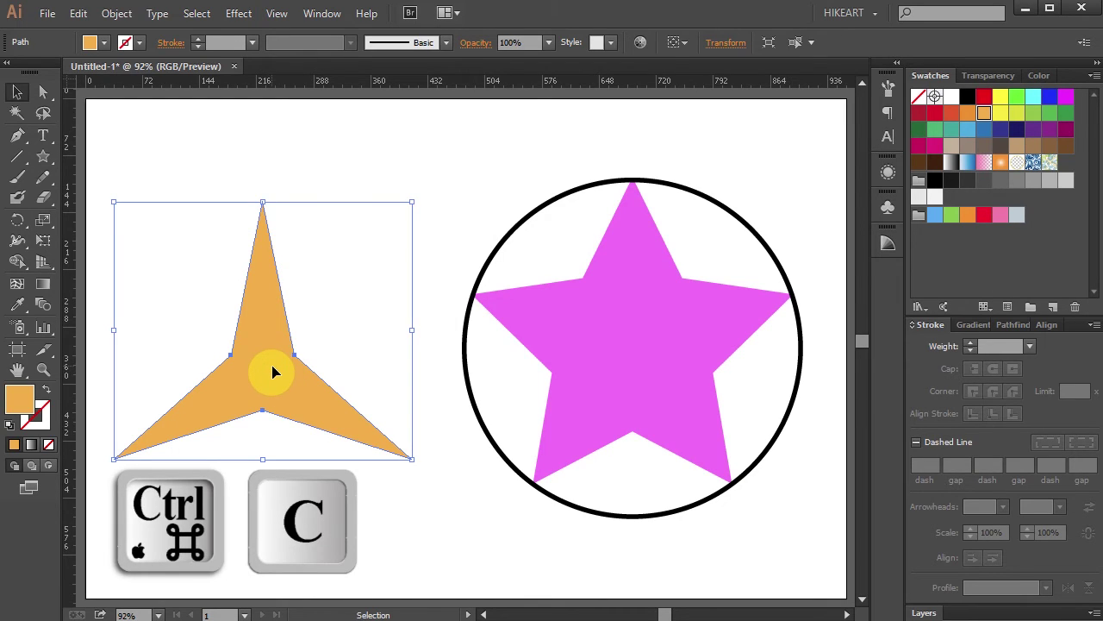
key("ctrl")
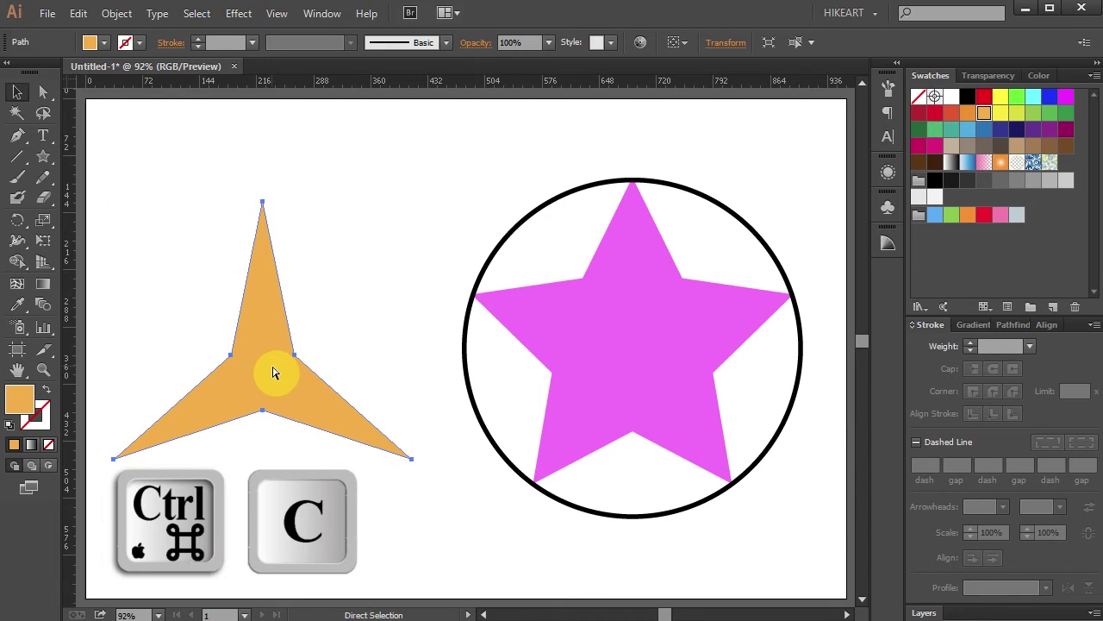
key("ctrl+f")
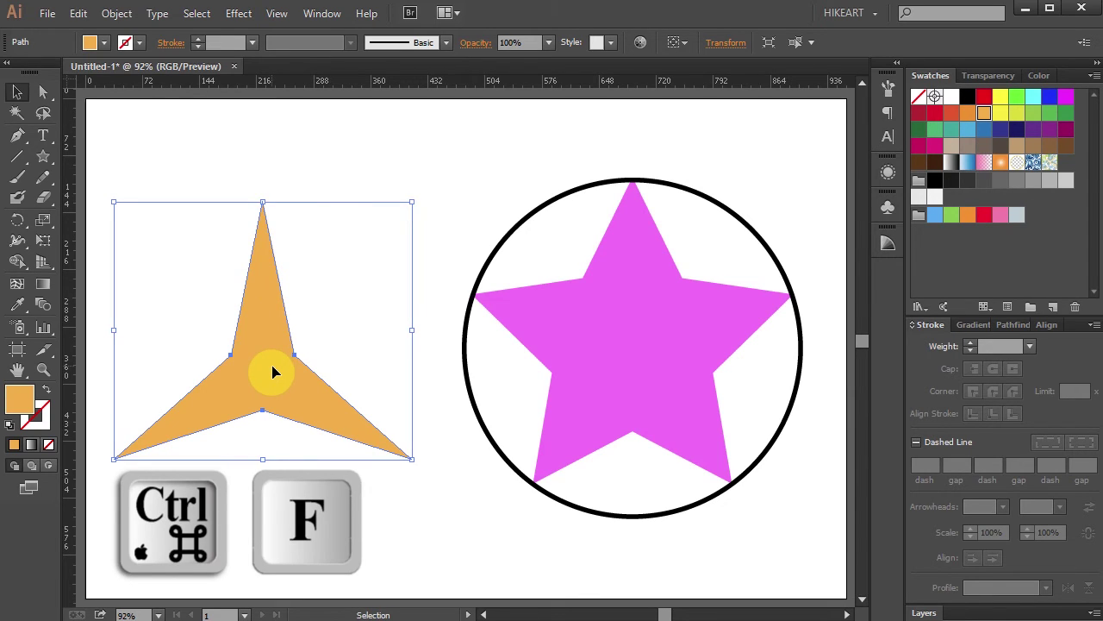
left_click(1019, 101)
left_click_drag(270, 382, 320, 413)
key("ctrl+z")
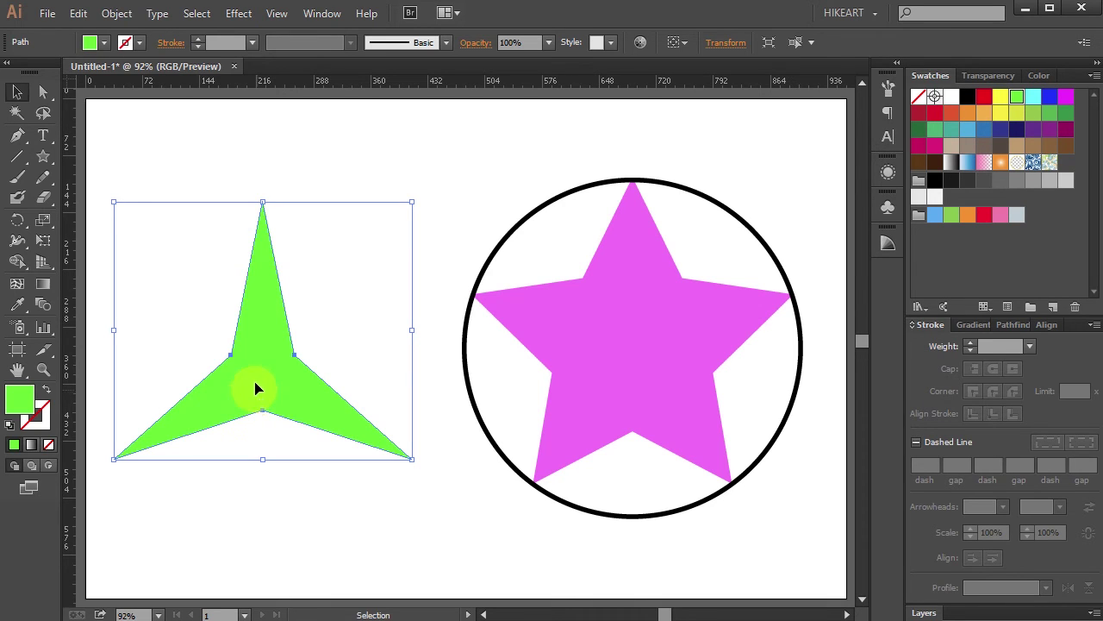
Average the green copy's points on both axes with Object > Path > Average
left_click(117, 13)
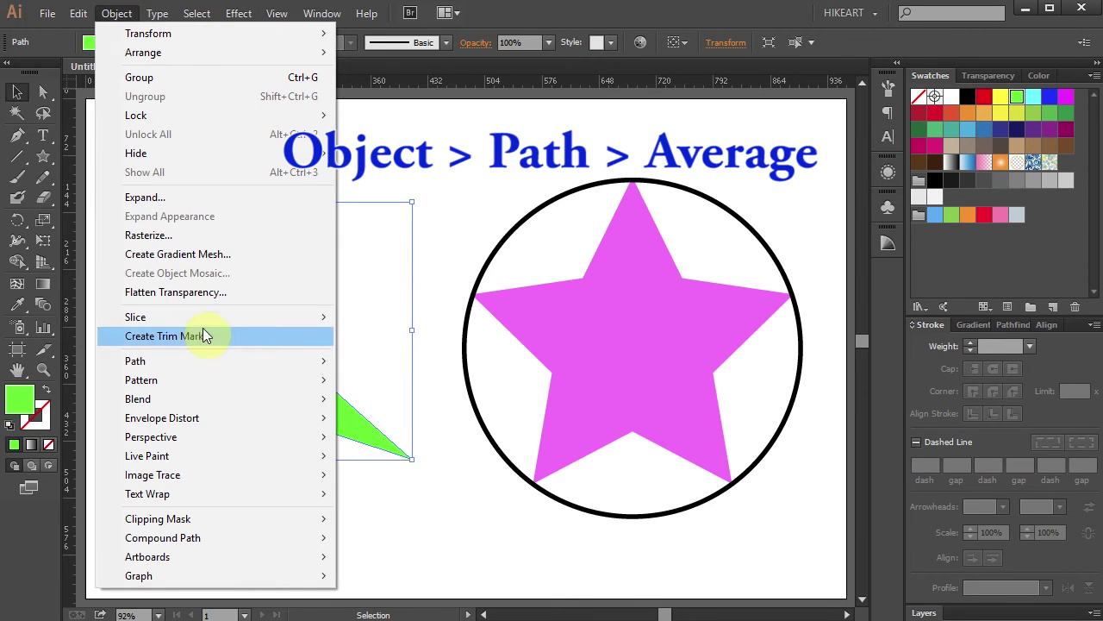
mouse_move(217, 357)
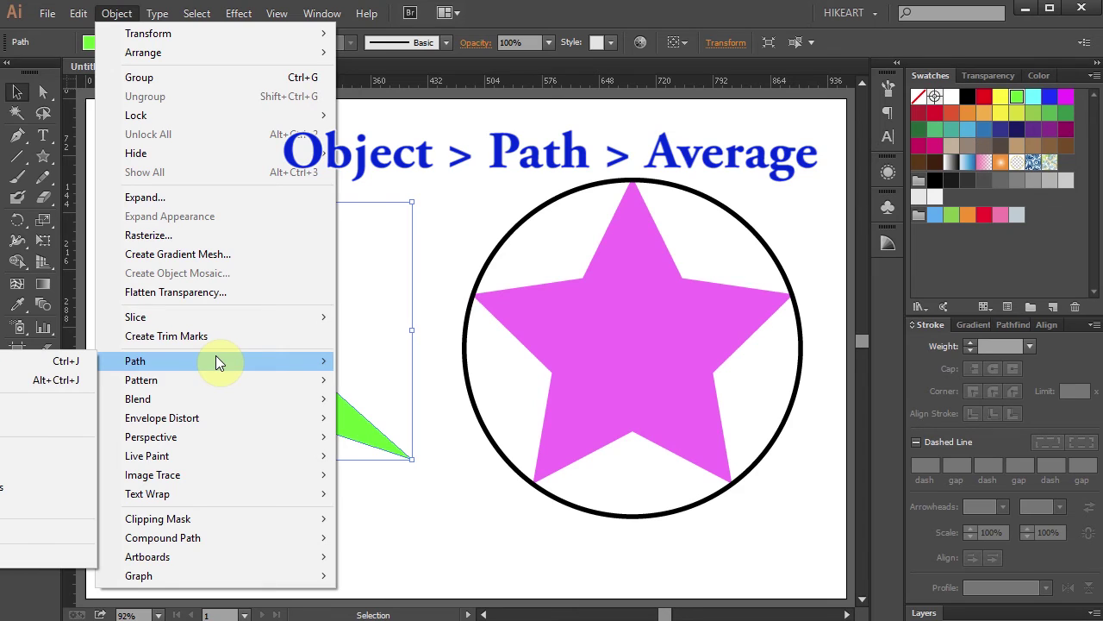
left_click(14, 384)
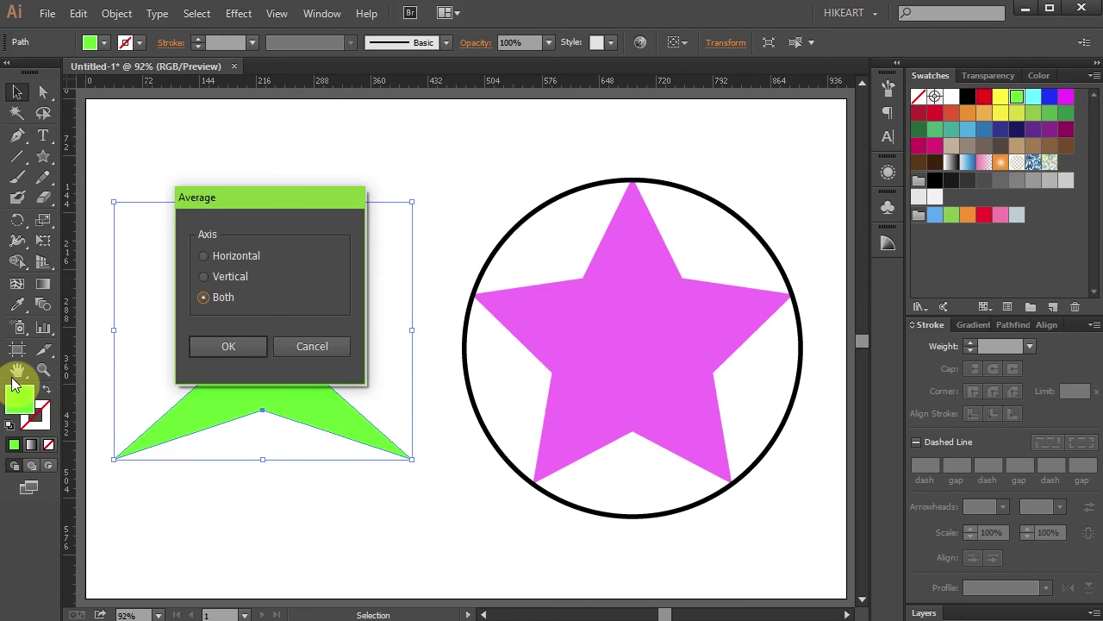
left_click(228, 346)
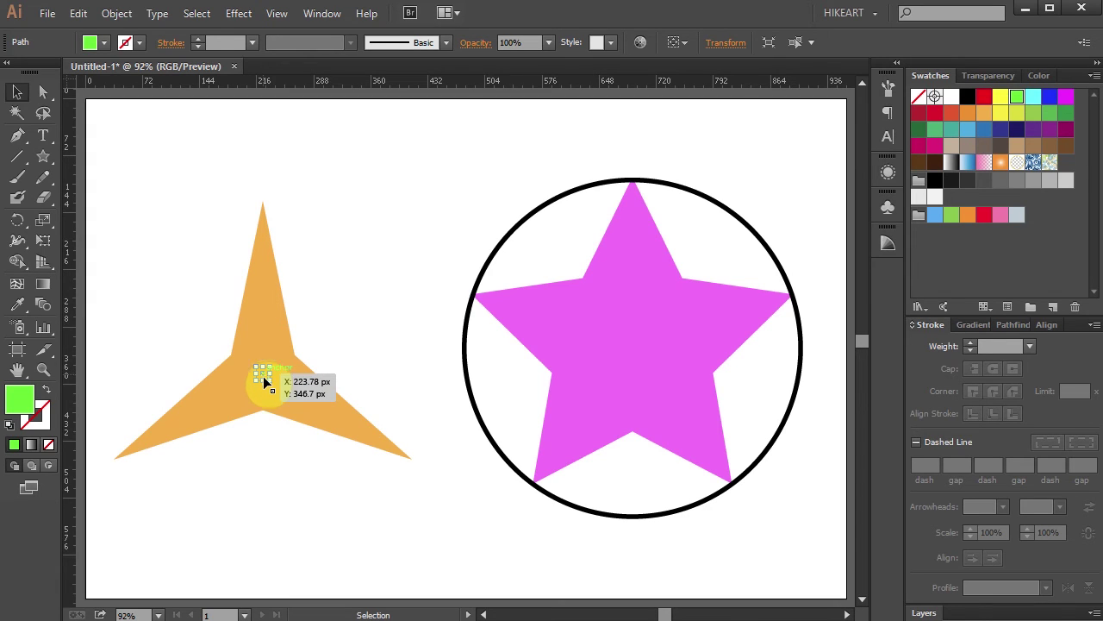
Box-select the three-pointed star together with its centre point
left_click(317, 475)
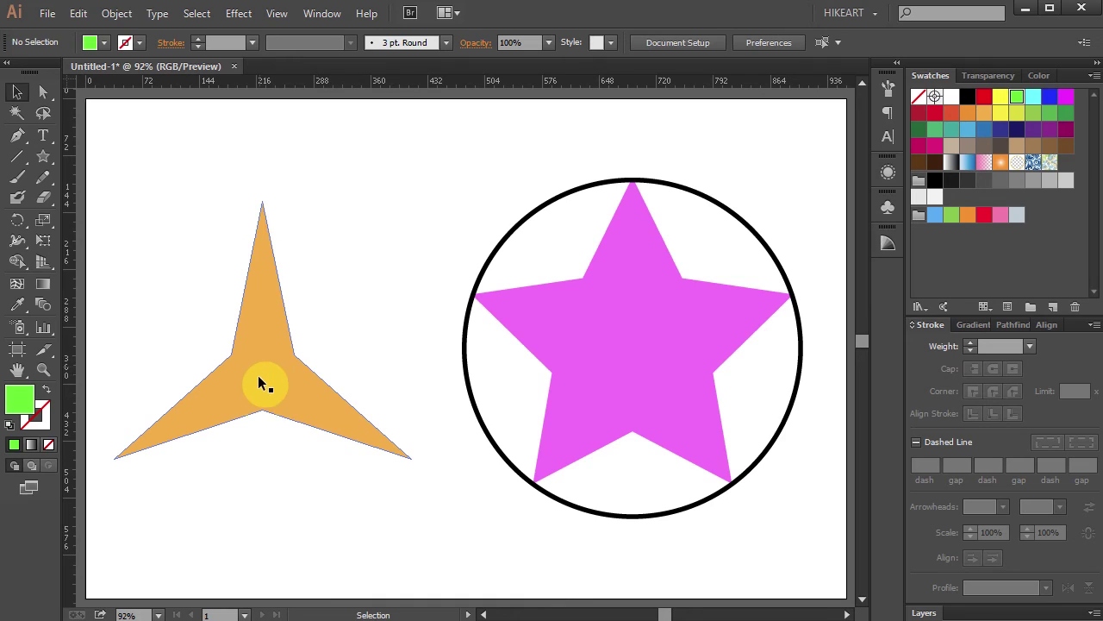
key("v")
left_click_drag(217, 354, 353, 498)
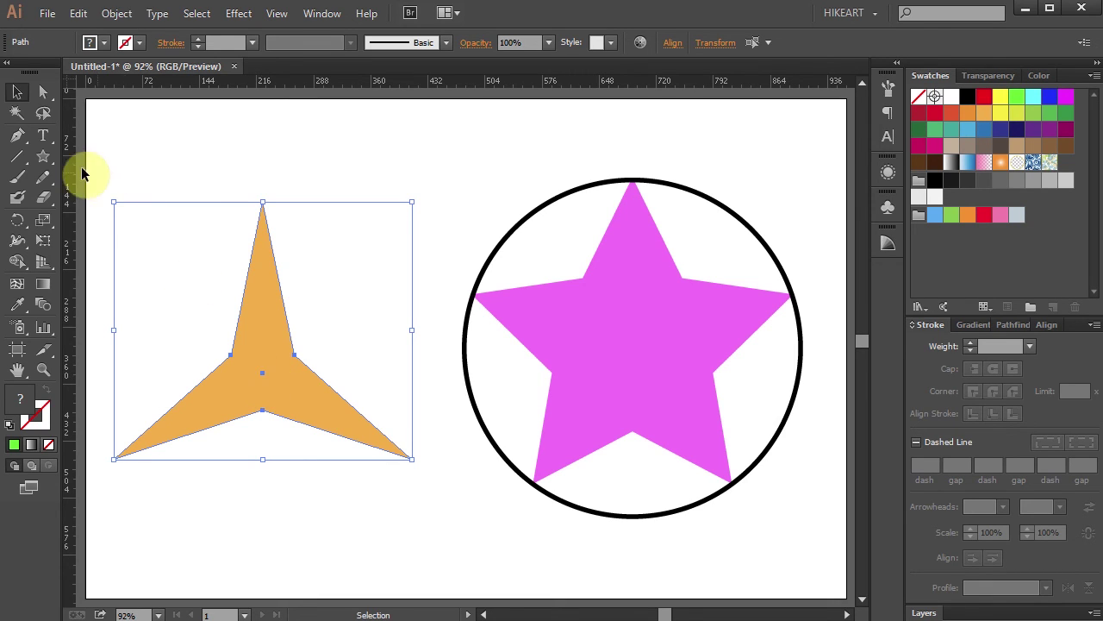
Shift+Alt-drag an ellipse from the star's centre, then swap fill and stroke for a green outline
left_click(49, 159)
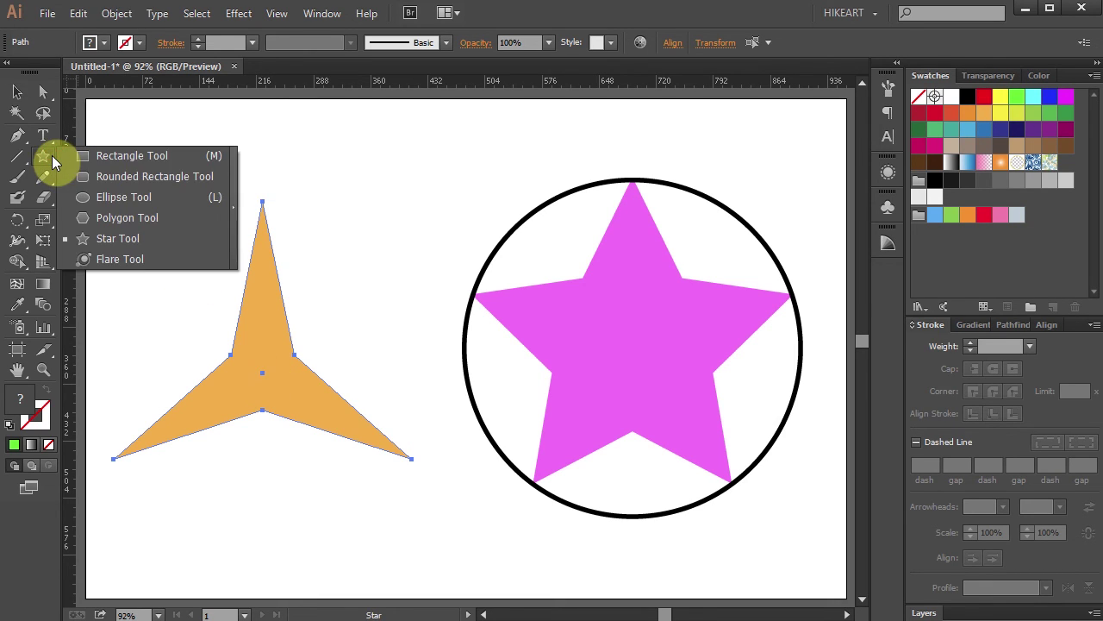
left_click(94, 197)
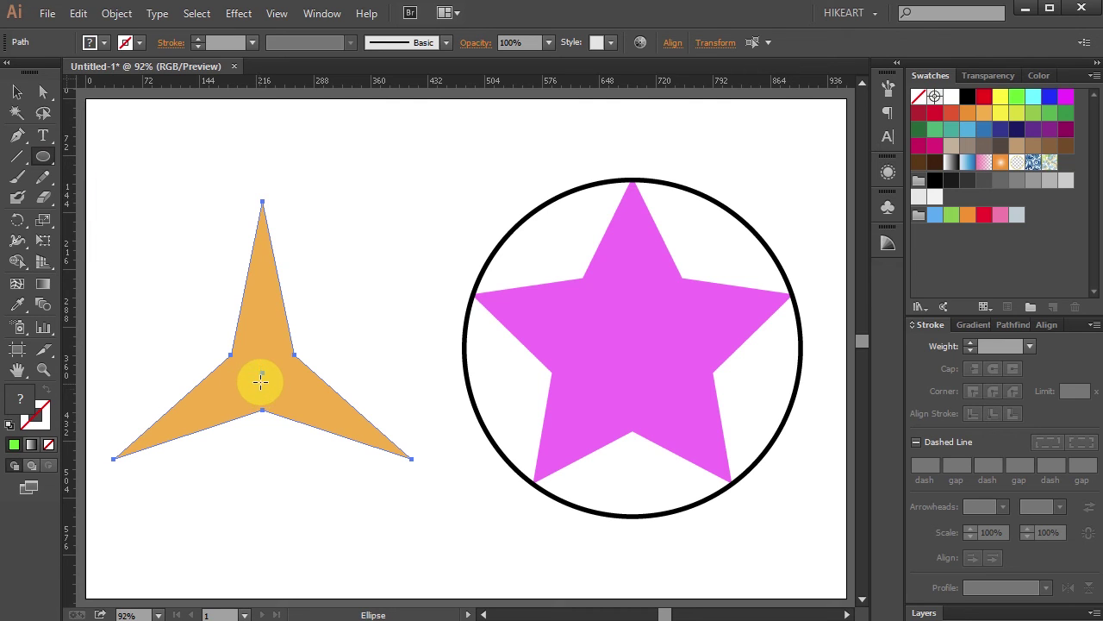
left_click_drag(262, 372, 388, 545)
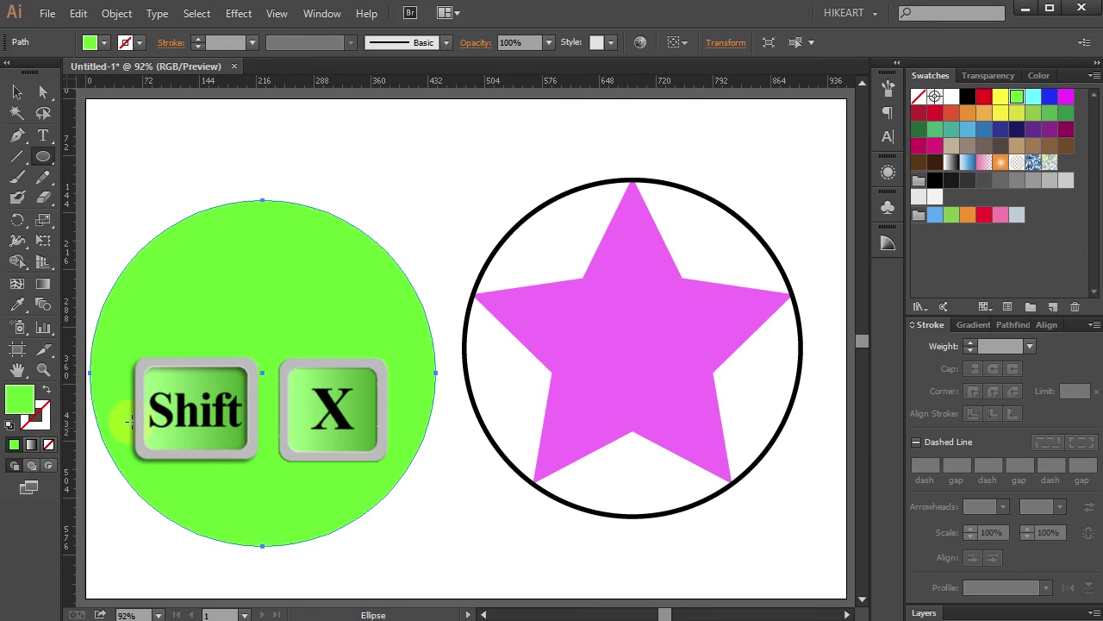
left_click(46, 391)
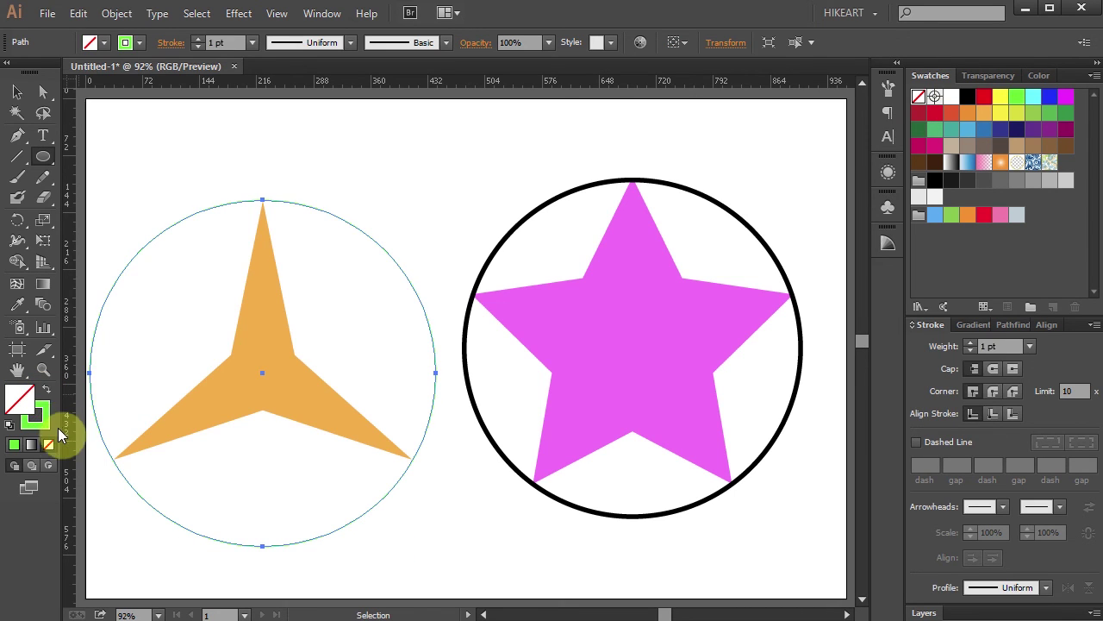
Make the circle's outline black and raise its stroke weight to 5 pt
left_click(39, 420)
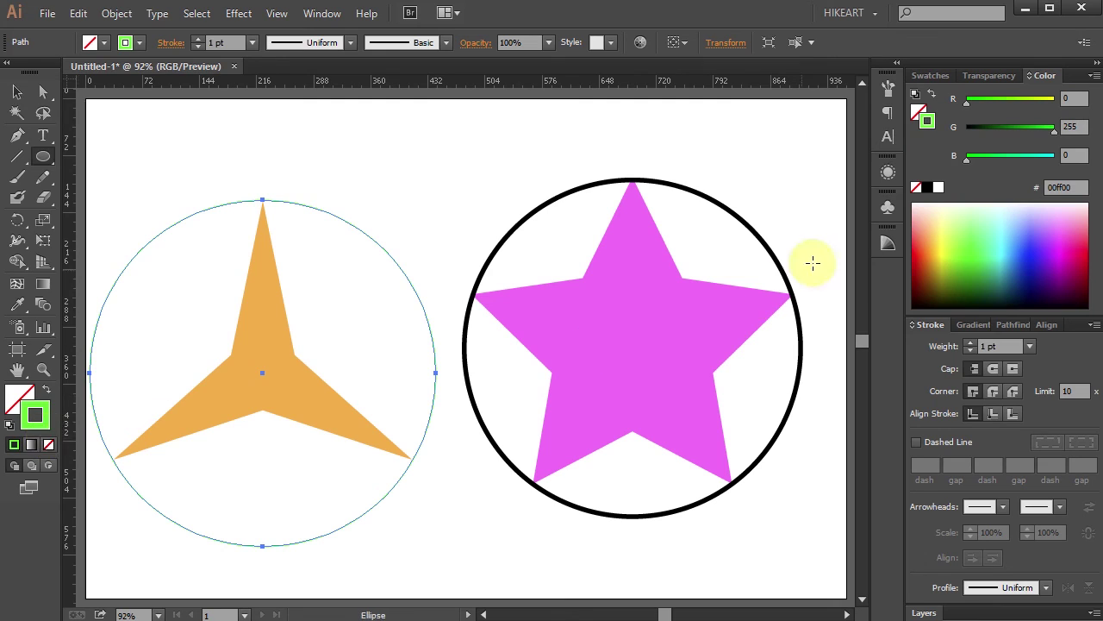
left_click(927, 187)
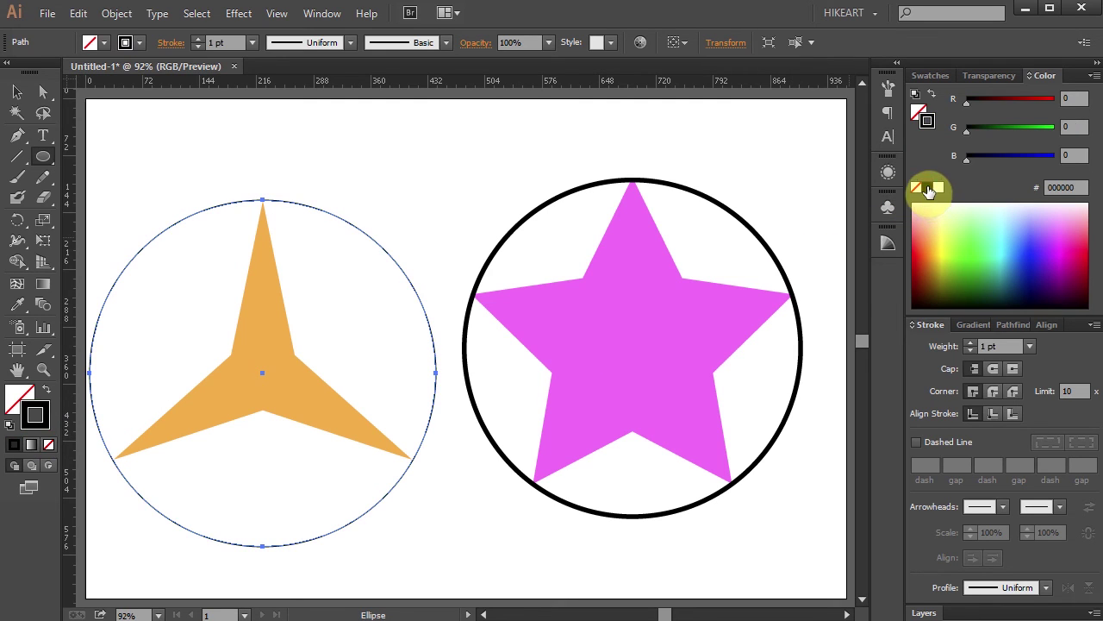
left_click(970, 342)
left_click(969, 342)
left_click(970, 343)
left_click(969, 343)
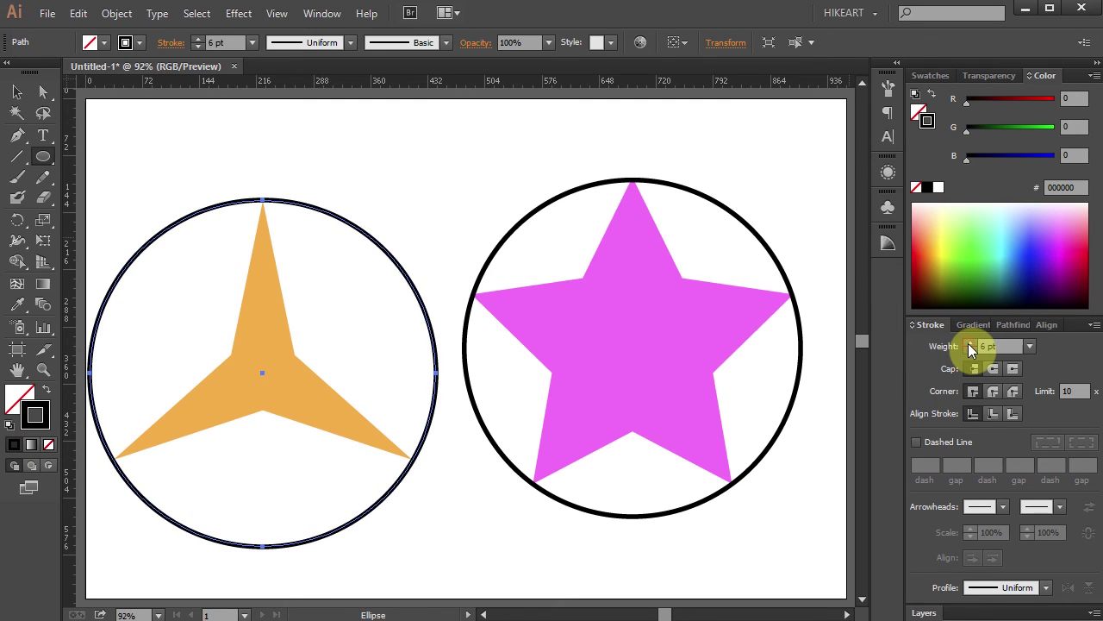
Move the circled three-pointed star beside the pink star and deselect
key("v")
left_click_drag(270, 339, 386, 583)
left_click(386, 583)
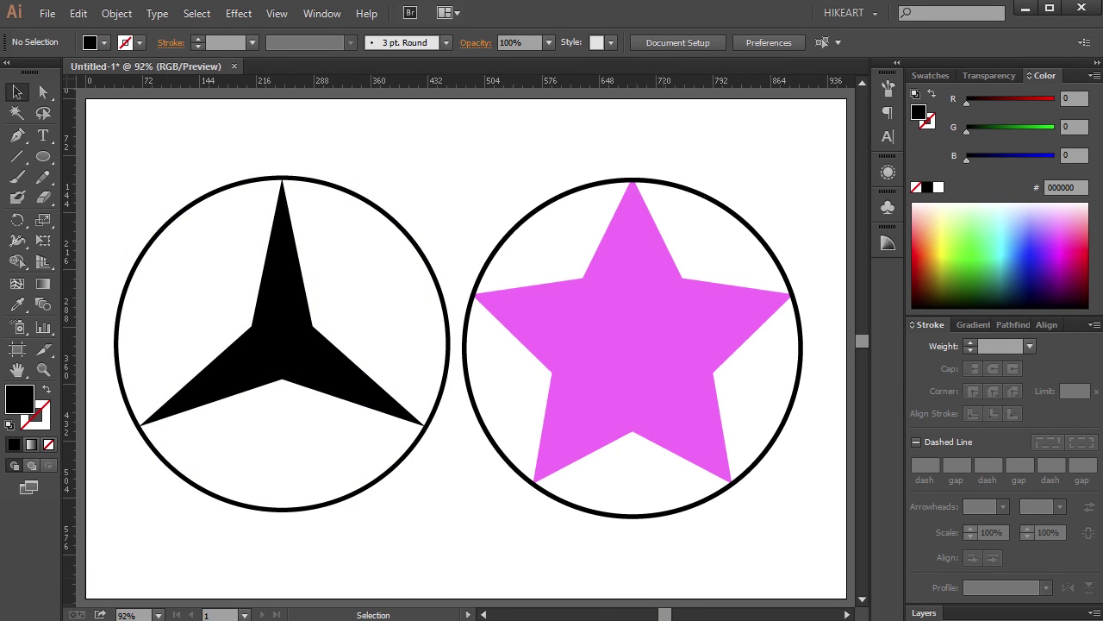